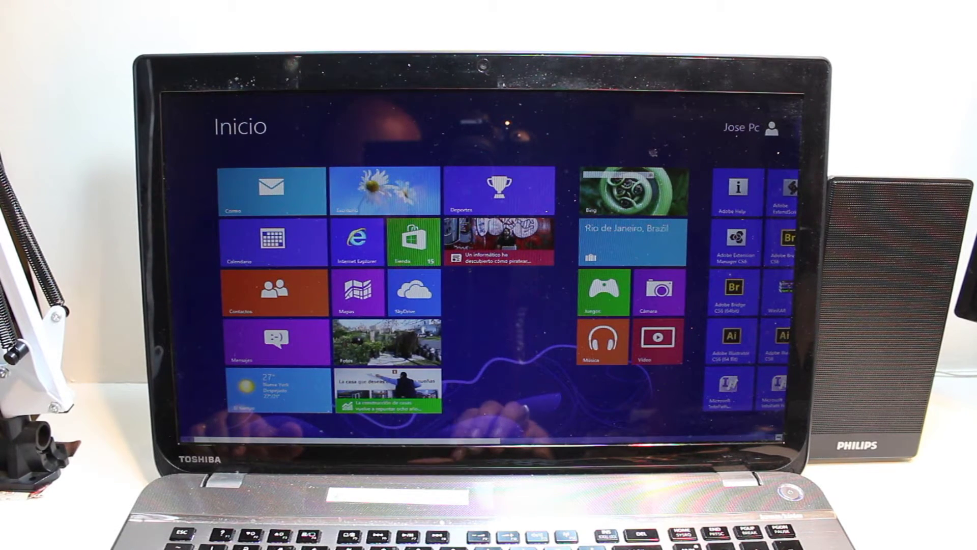
# Restart Windows 8 through the Charms bar's Settings power options to reach the BIOS.
pyautogui.press('super+c')
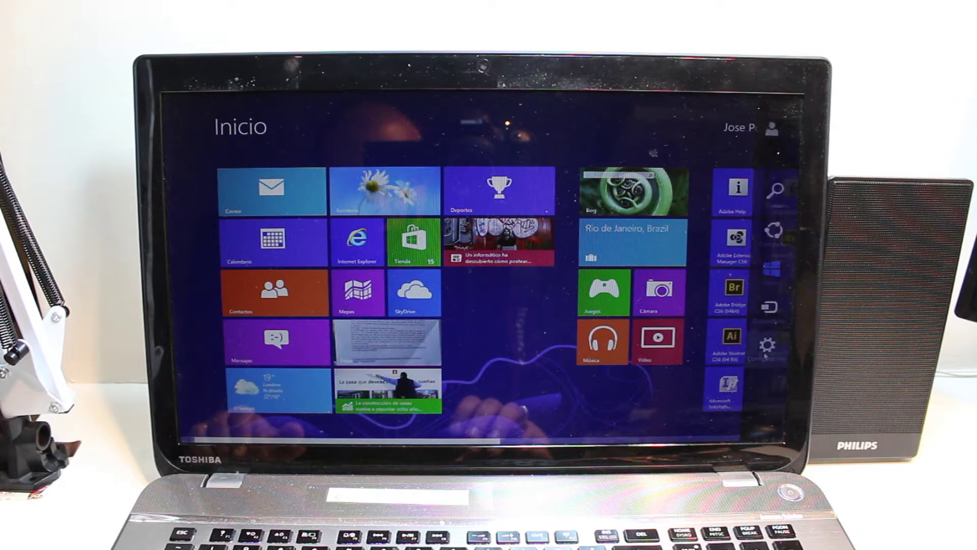
pyautogui.click(767, 347)
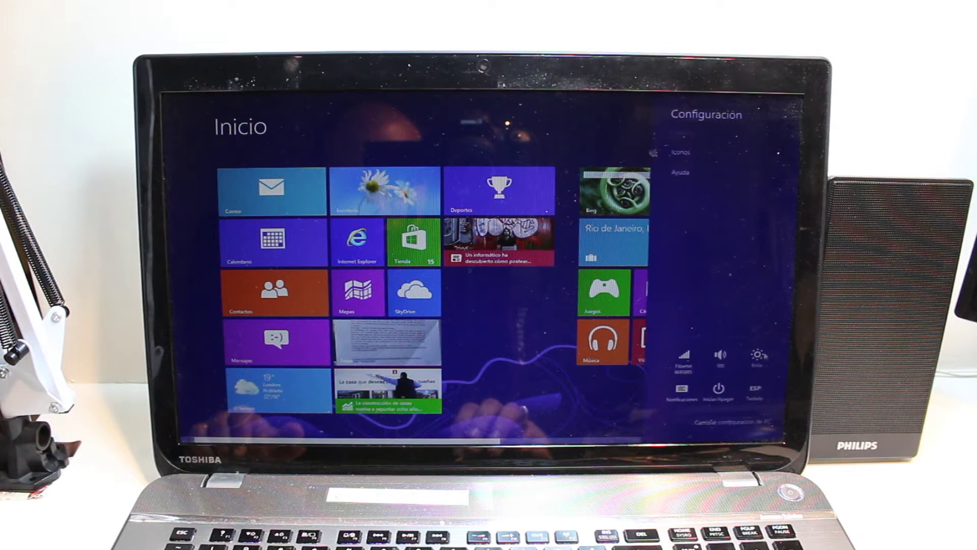
pyautogui.click(716, 389)
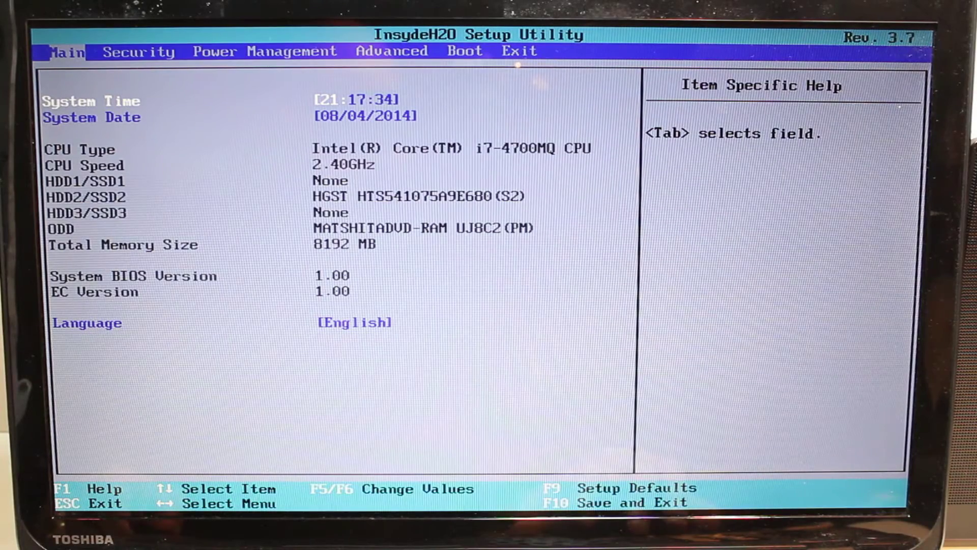
# Set Secure Boot to Disabled in the BIOS security settings.
pyautogui.press('Right')
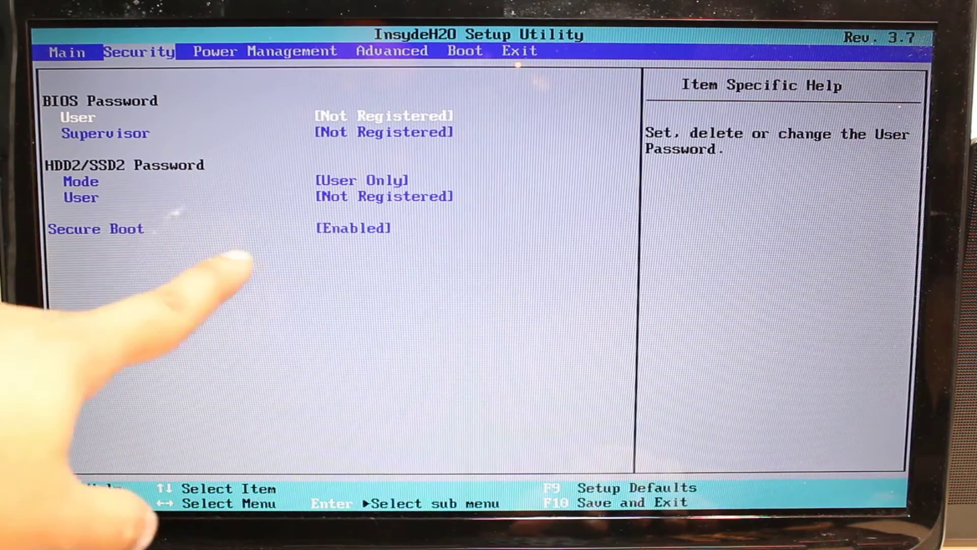
pyautogui.press('Down')
pyautogui.press('Down')
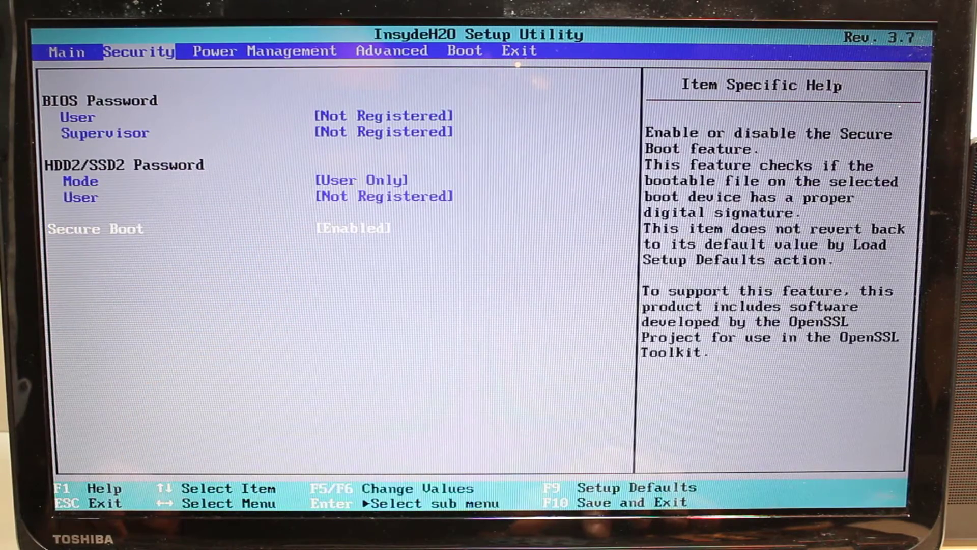
pyautogui.press('Return')
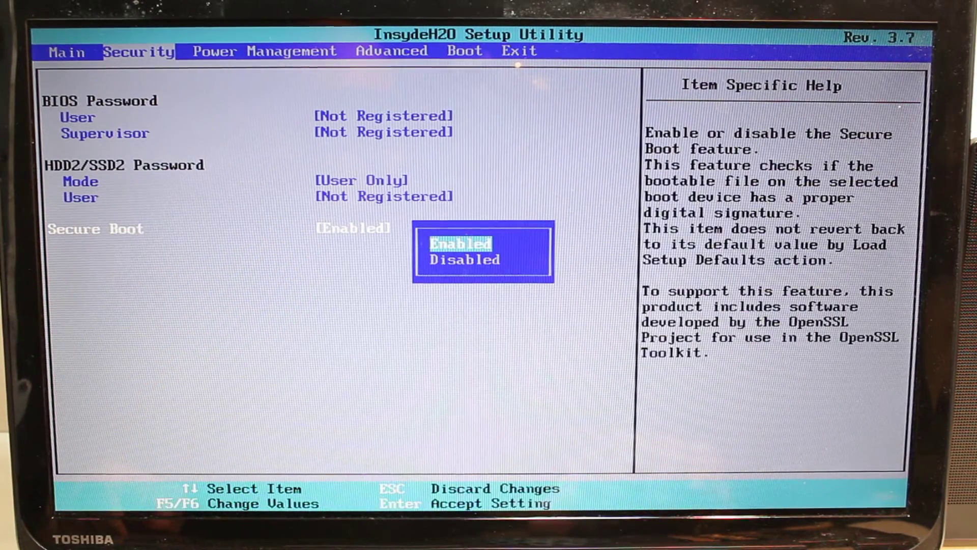
pyautogui.press('Down')
pyautogui.press('Return')
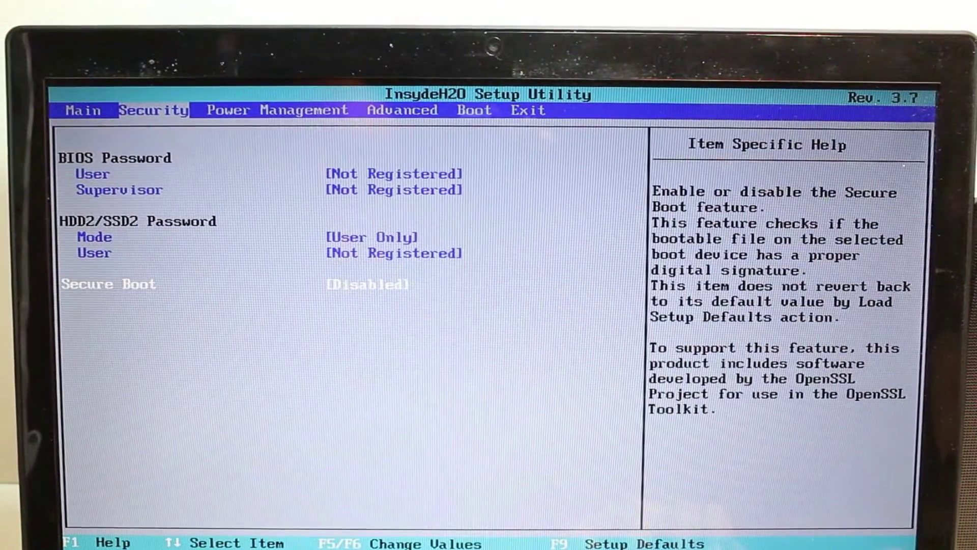
pyautogui.press('Right')
pyautogui.press('Right')
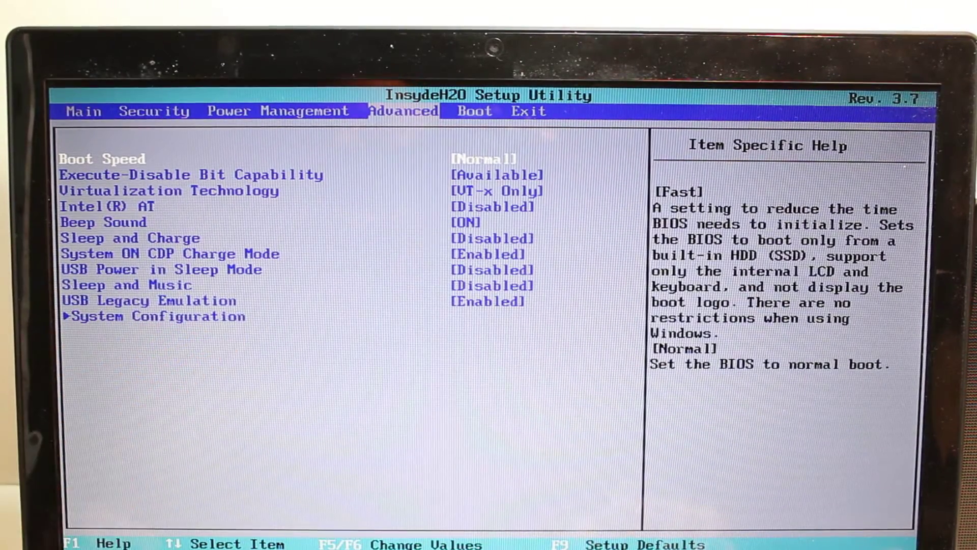
# Switch Boot Mode under System Configuration from UEFI Boot to CSM Boot.
pyautogui.press('Down')
pyautogui.press('Down')
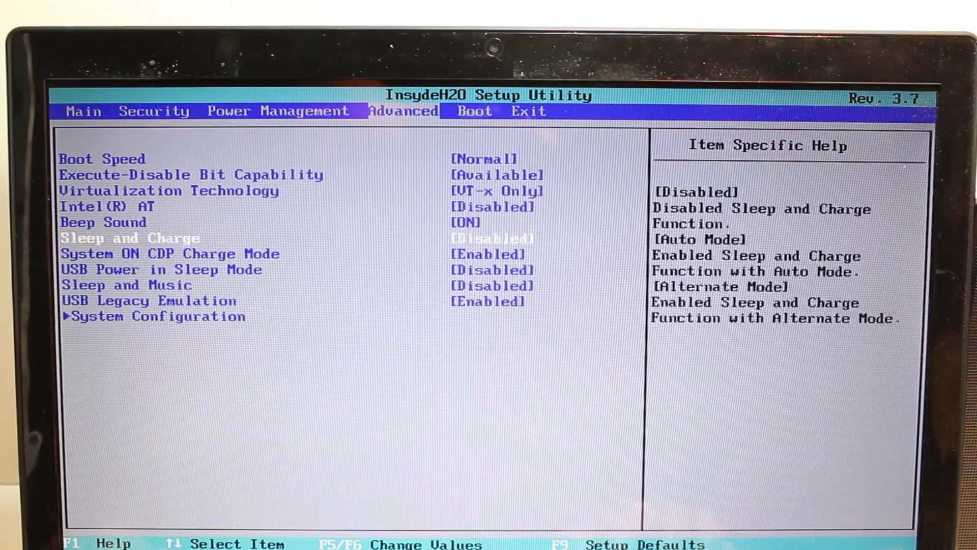
pyautogui.press('Down')
pyautogui.press('Down')
pyautogui.press('Down')
pyautogui.press('Down')
pyautogui.press('Down')
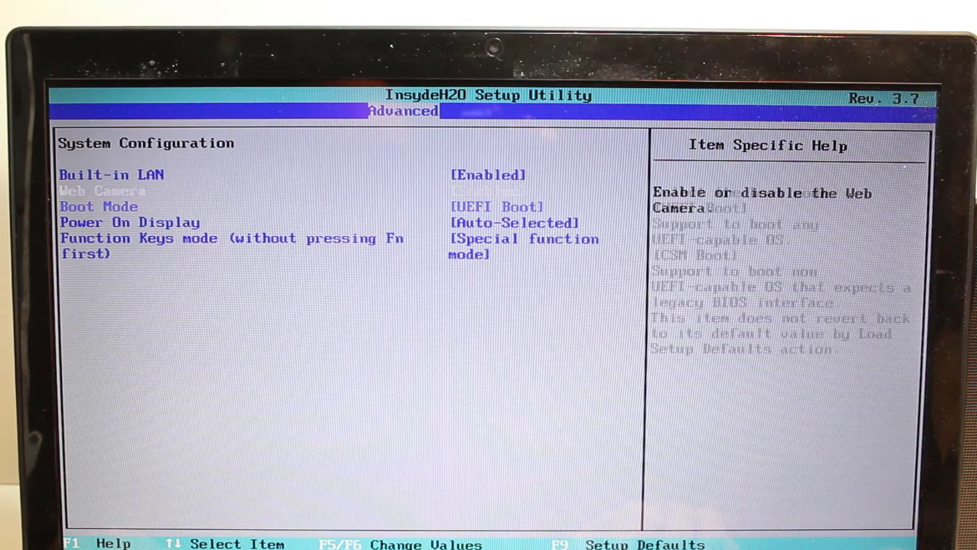
pyautogui.press('Down')
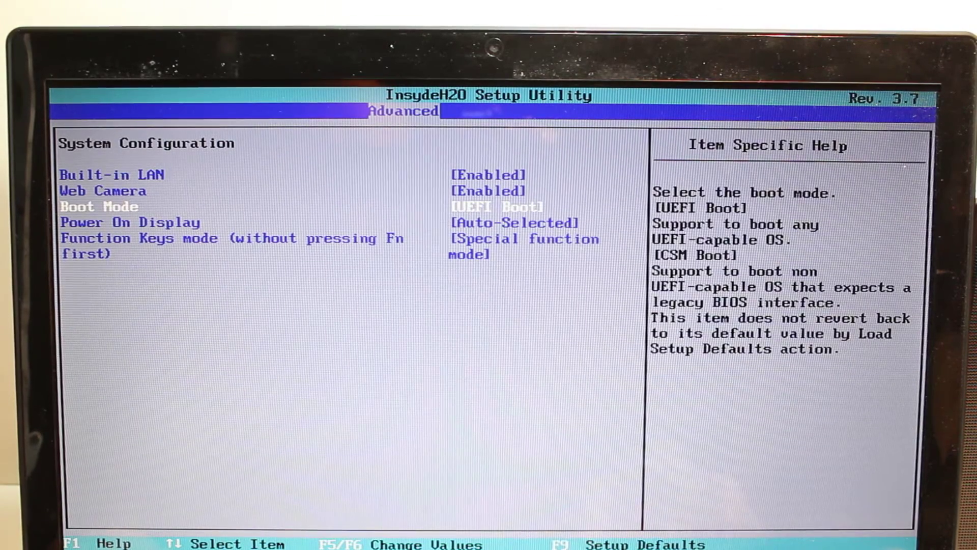
pyautogui.press('Return')
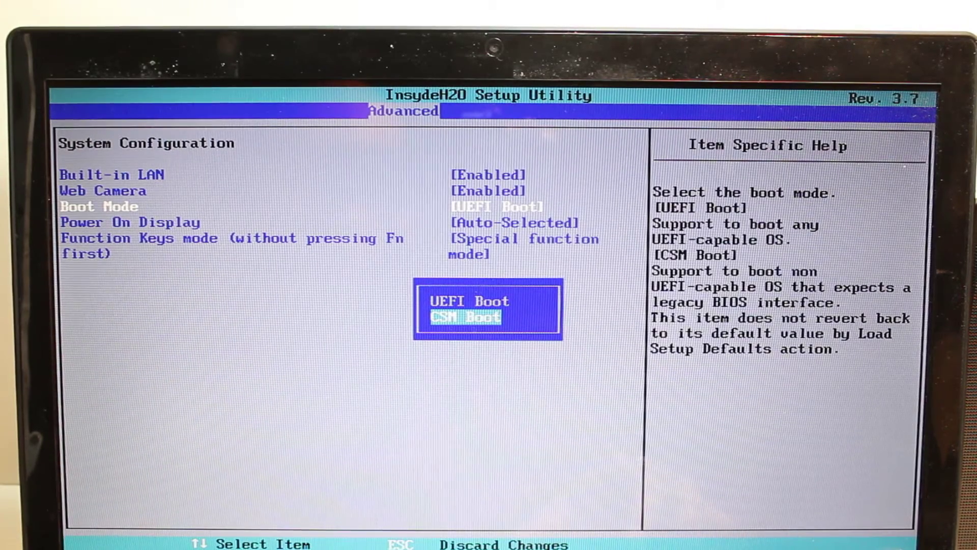
pyautogui.press('Return')
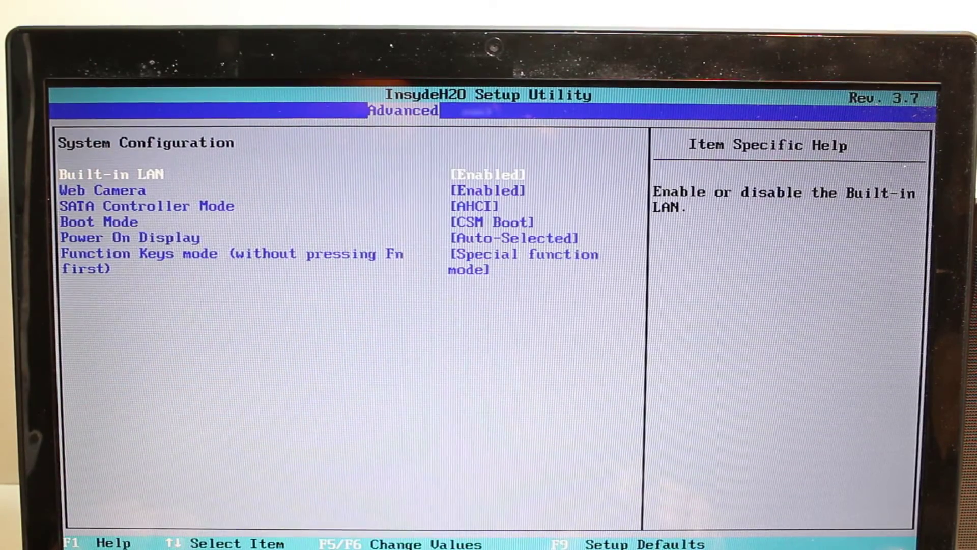
pyautogui.press('Escape')
# Go to the Boot page showing the device priority list.
pyautogui.press('Right')
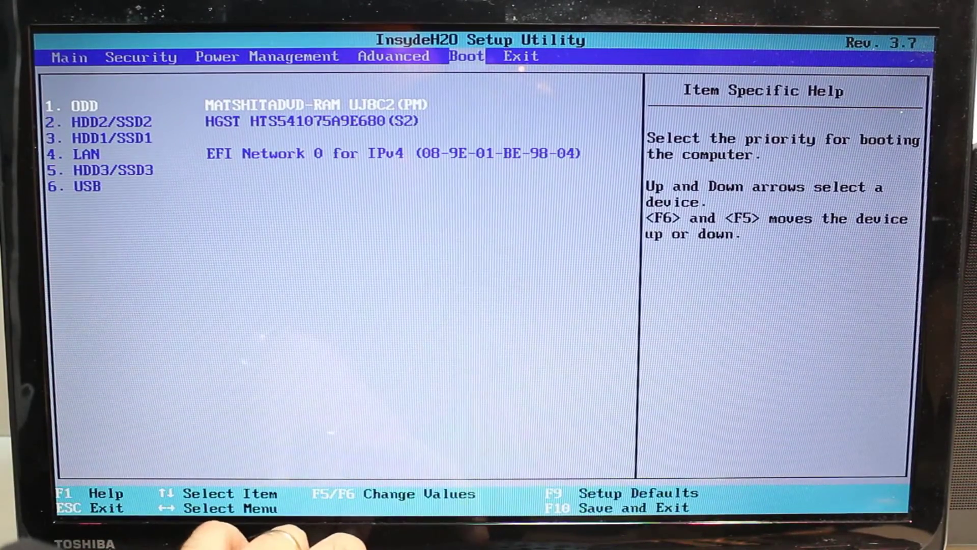
# Save and exit setup with F10, keeping the optical drive first in boot order.
pyautogui.press('F10')
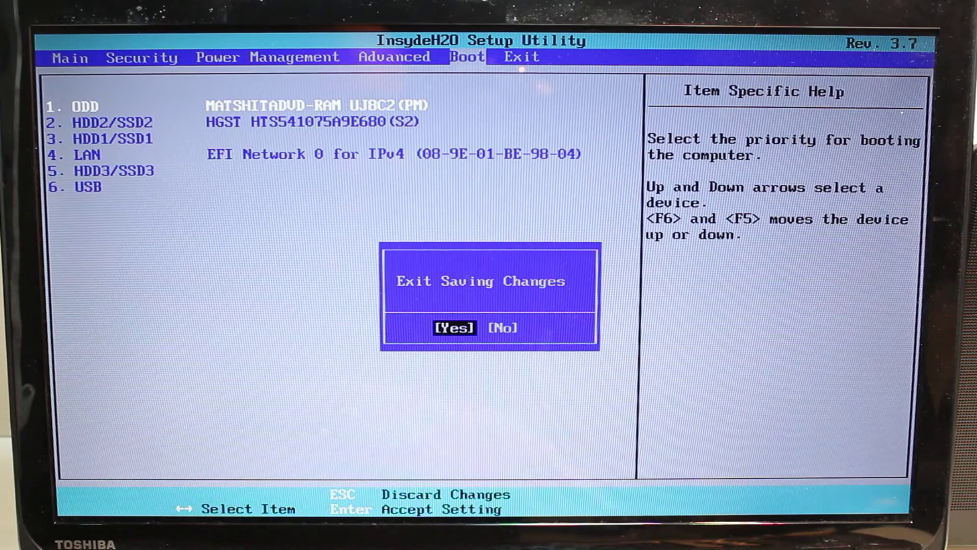